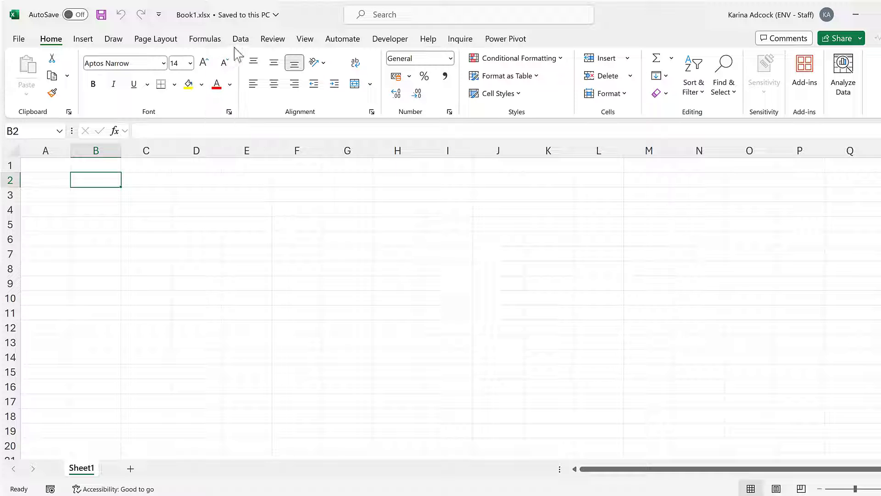
- Import from the WAO folder on the Desktop via Get Data > From Folder to list its seven CSV files
click(240, 39)
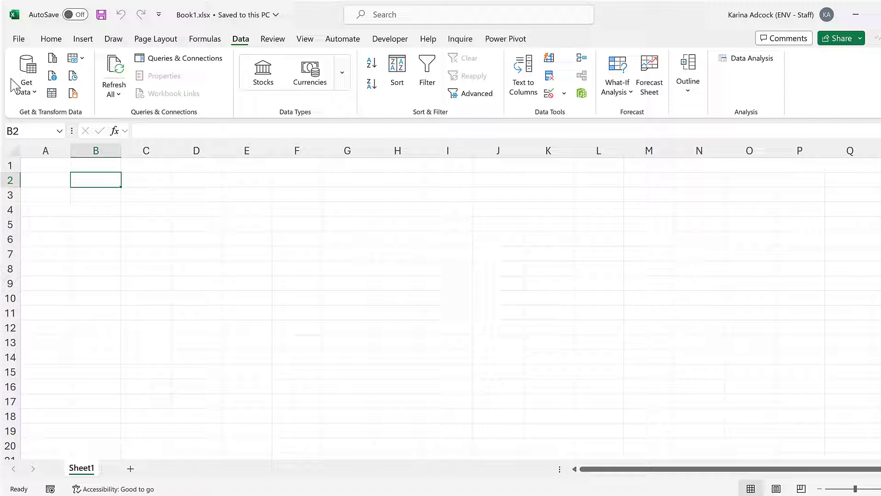
click(20, 89)
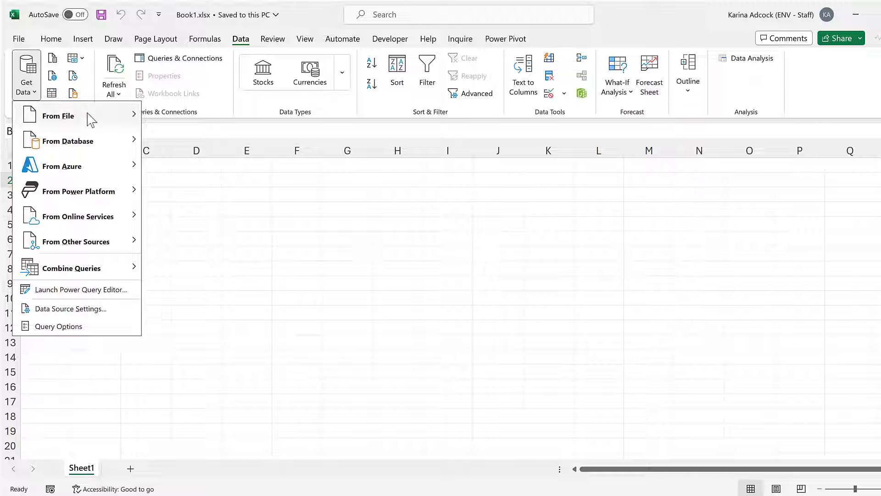
mouse_move(92, 119)
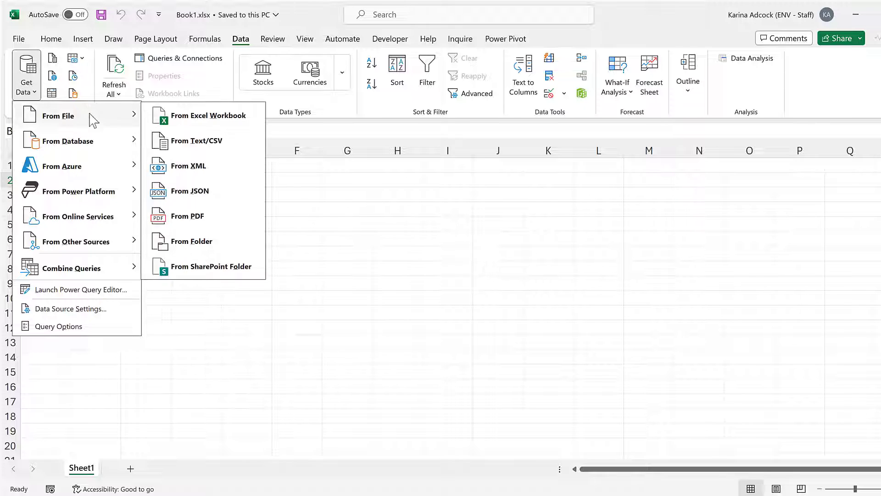
click(225, 248)
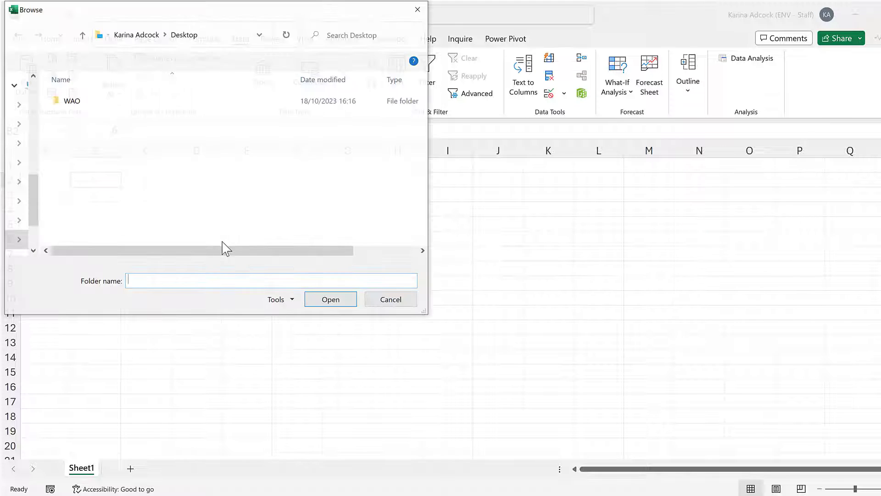
click(92, 102)
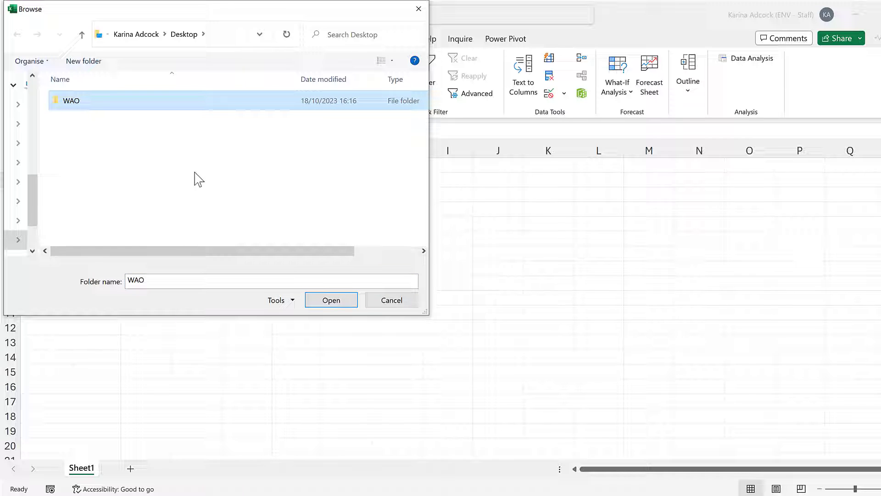
click(318, 306)
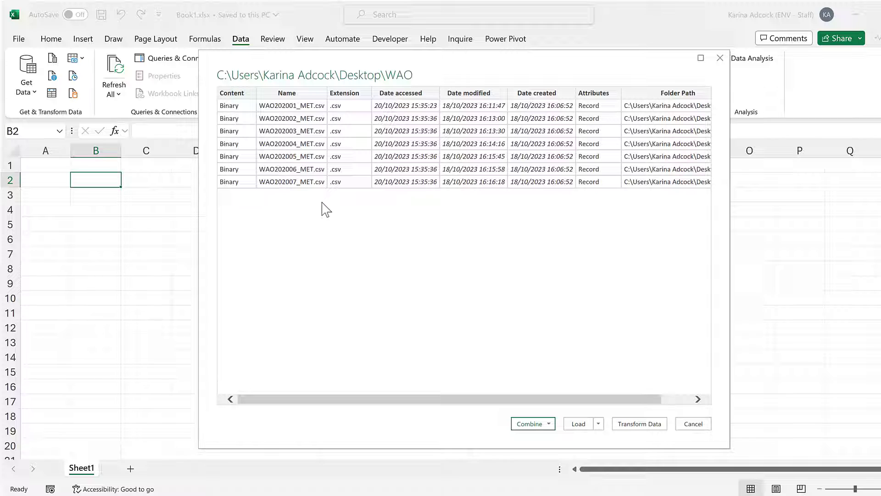
- Combine and transform the seven CSVs, keeping First file as sample, UTF-8 and Comma delimiter
click(548, 422)
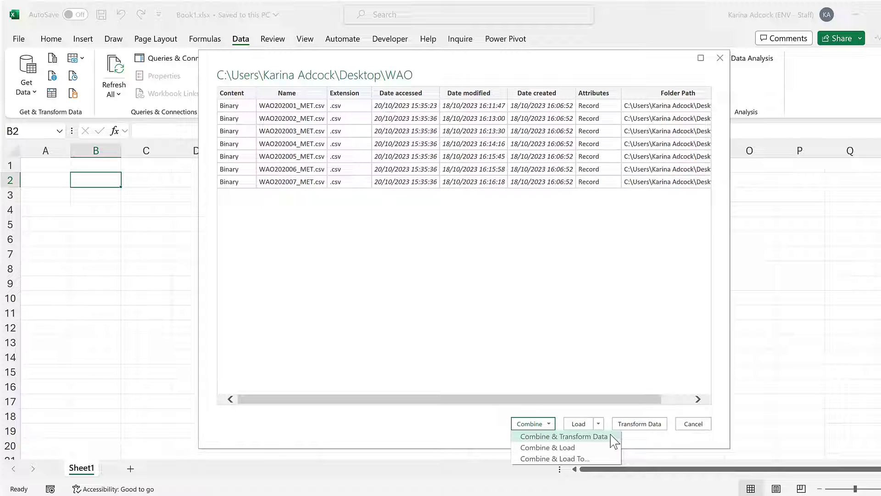
click(565, 436)
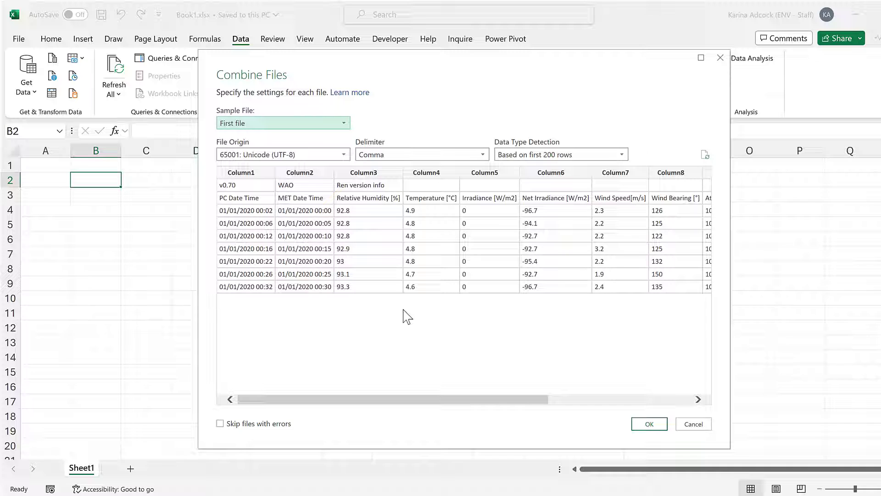
click(649, 424)
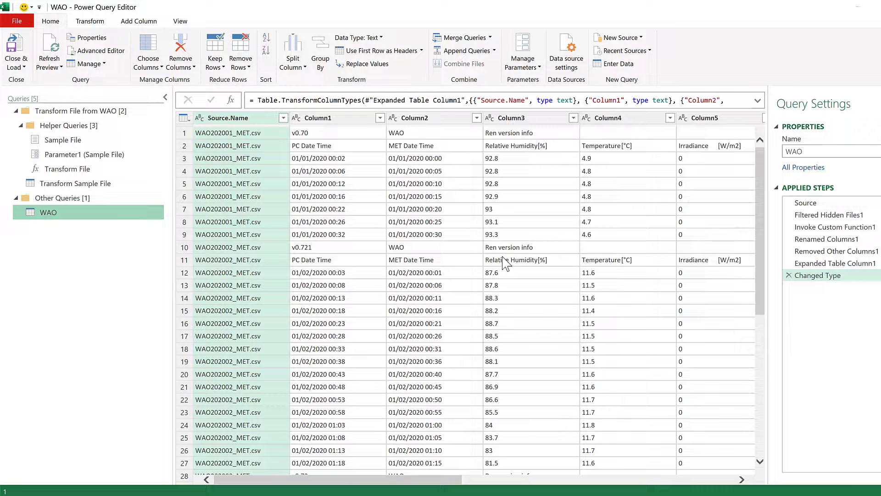
scroll(384, 211, down, 1)
scroll(384, 211, down, 8)
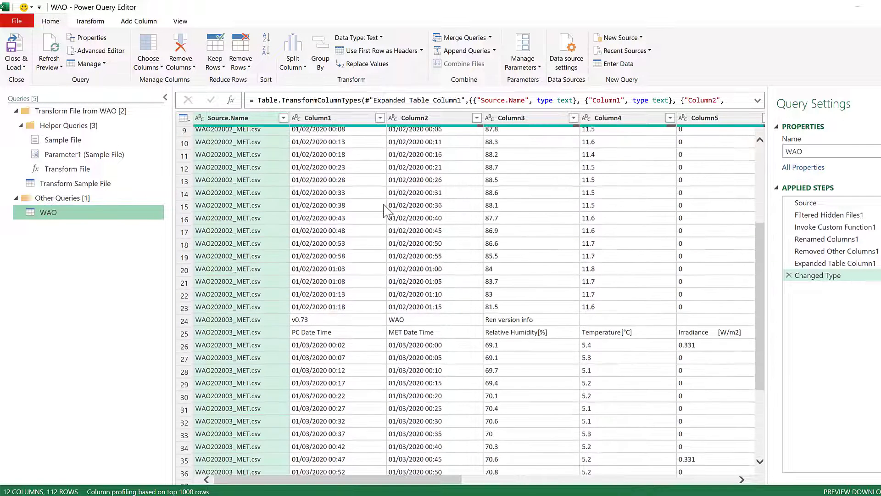
scroll(384, 211, down, 7)
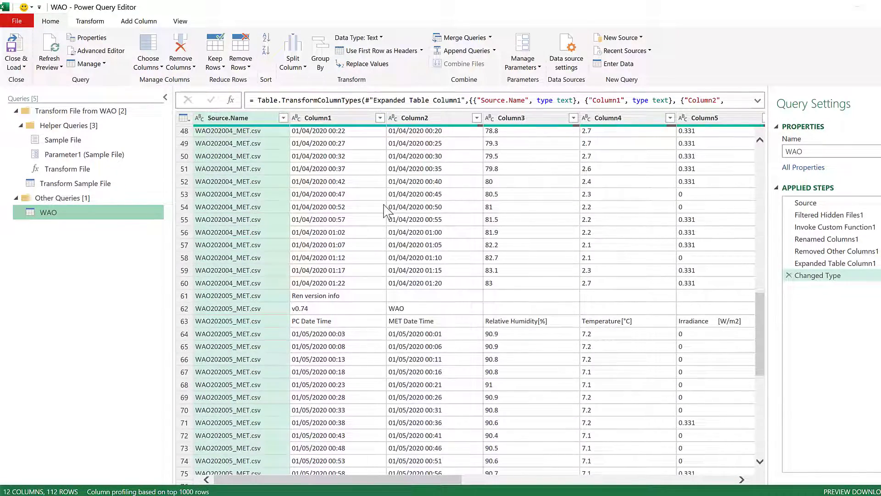
scroll(385, 211, up, 7)
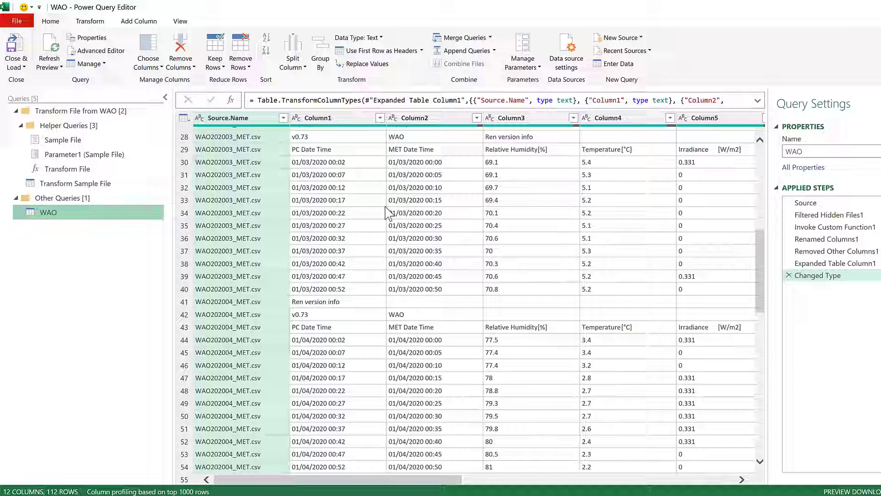
scroll(384, 211, up, 9)
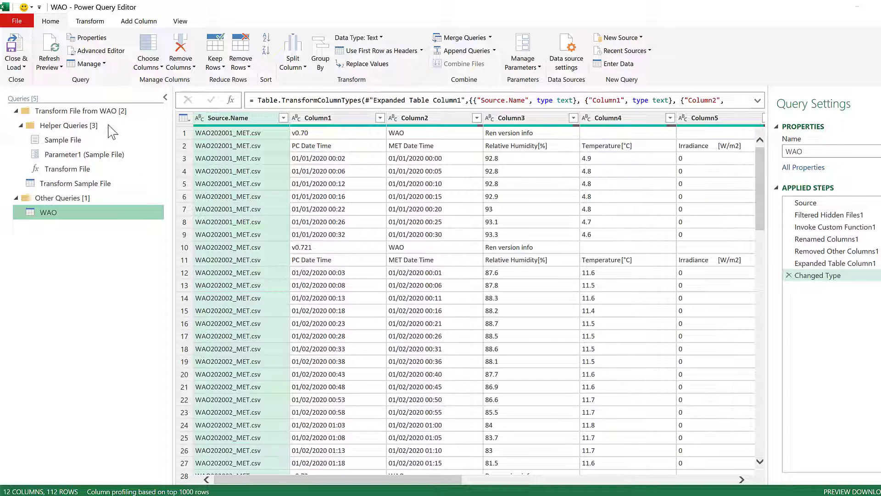
click(165, 97)
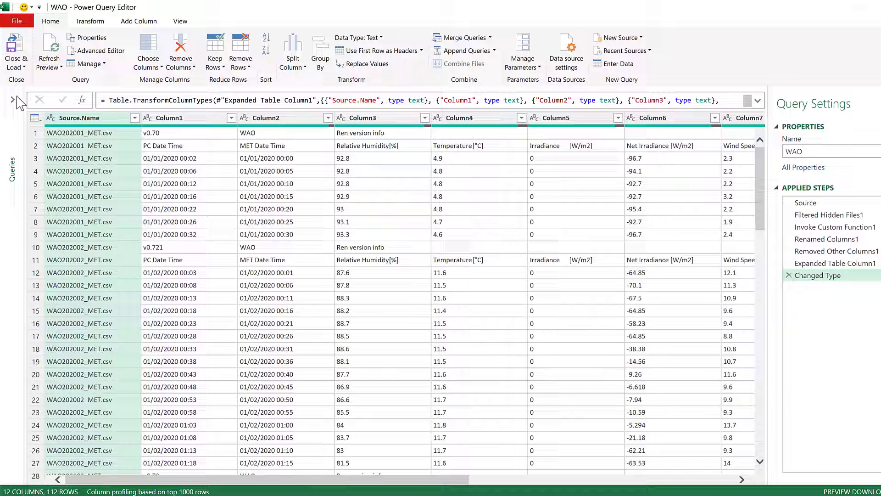
click(11, 99)
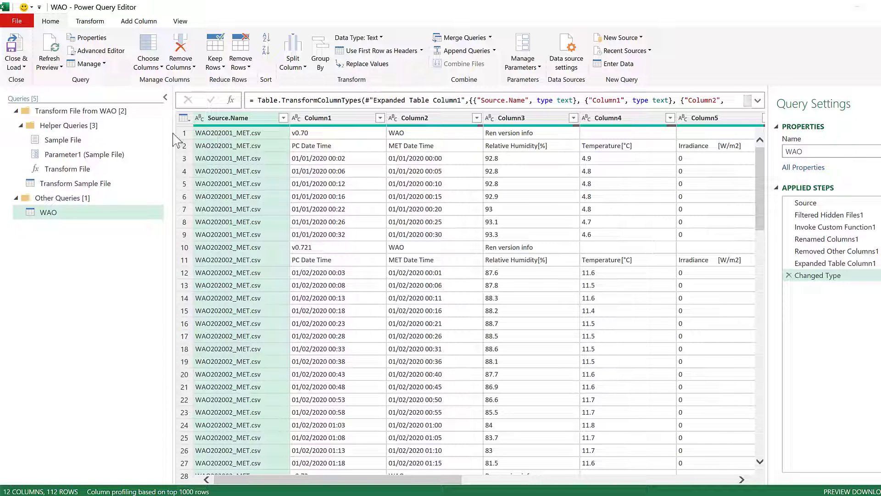
- Remove the top 1 row from the Transform Sample File query
click(115, 186)
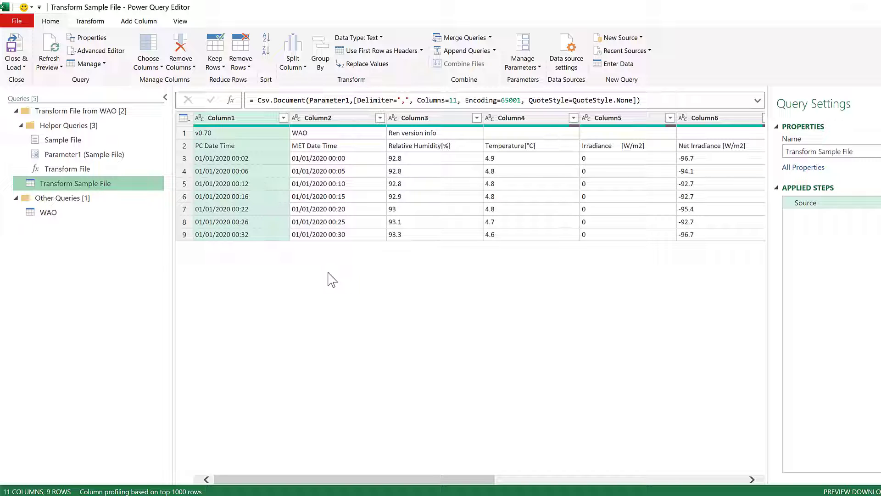
click(249, 69)
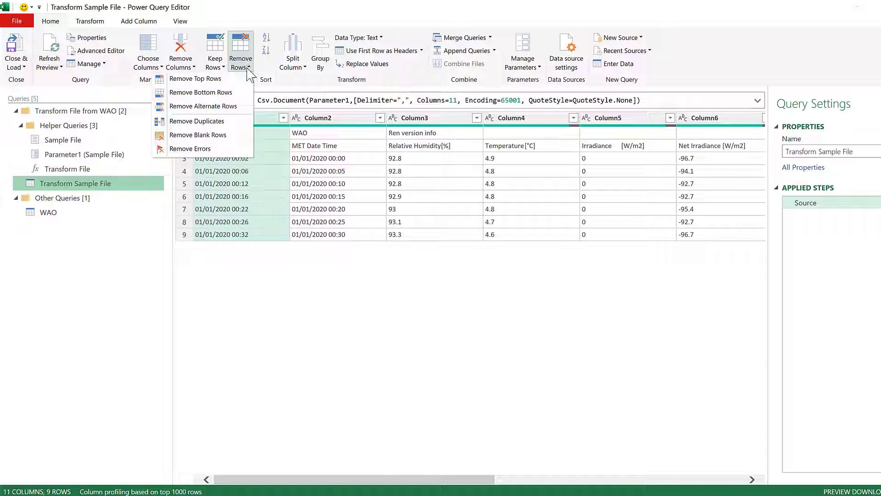
click(247, 81)
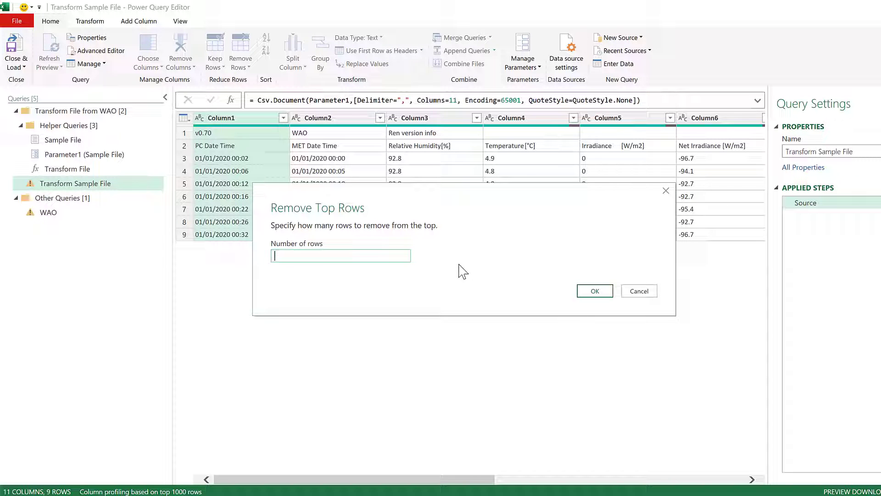
click(595, 290)
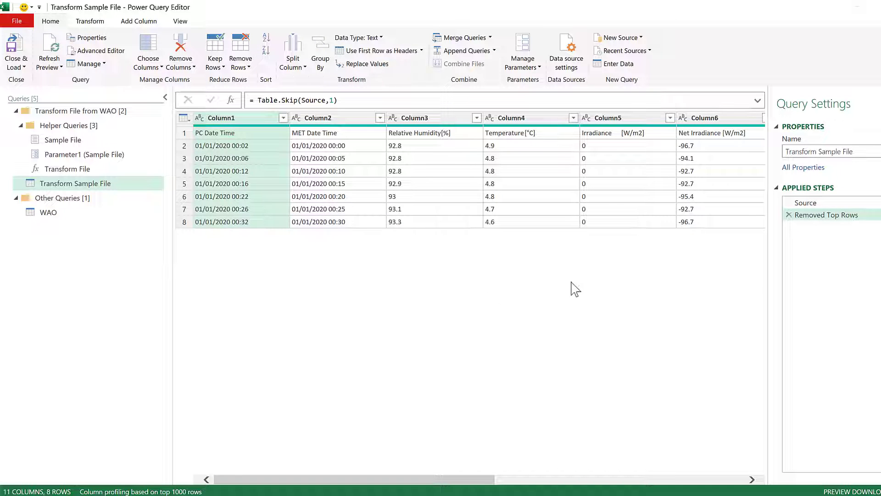
- Replace the top-row removal with a filter excluding blank Column5 rows, then promote the first row to headers
click(789, 216)
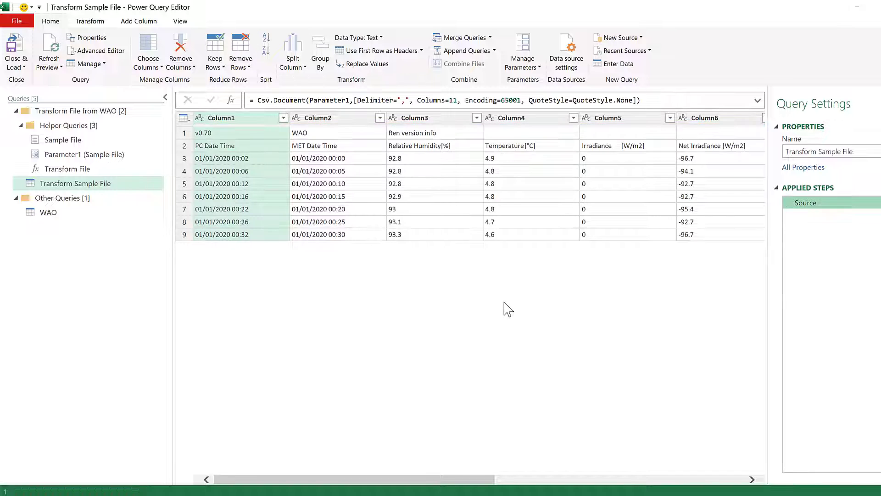
click(628, 118)
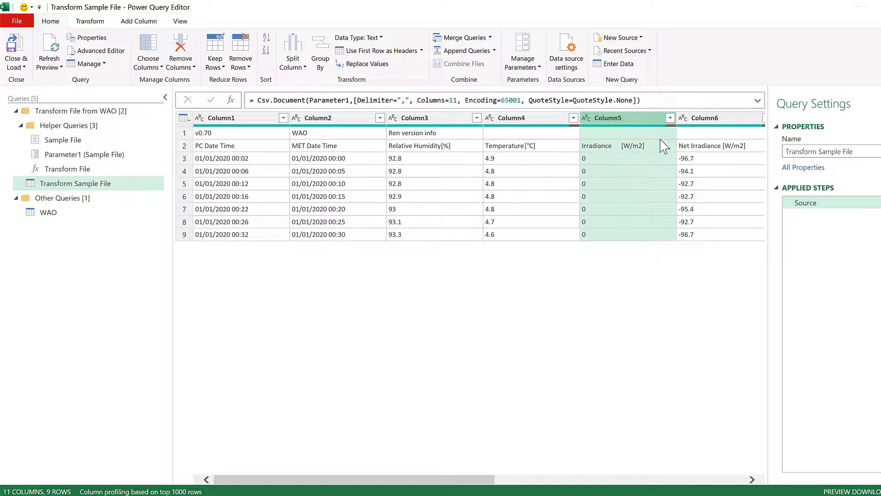
click(671, 118)
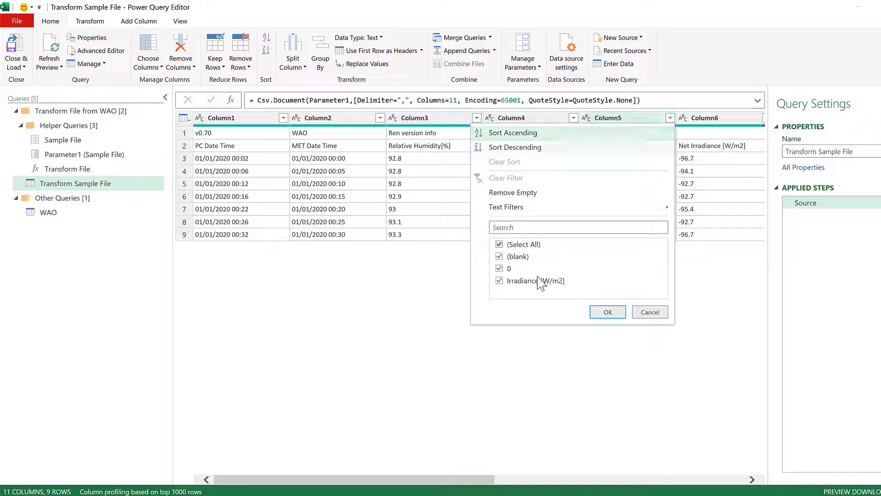
click(501, 257)
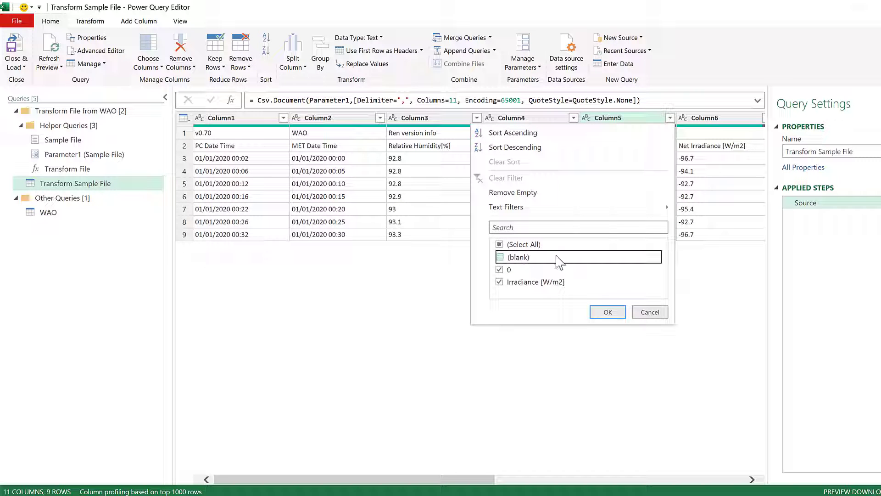
click(616, 316)
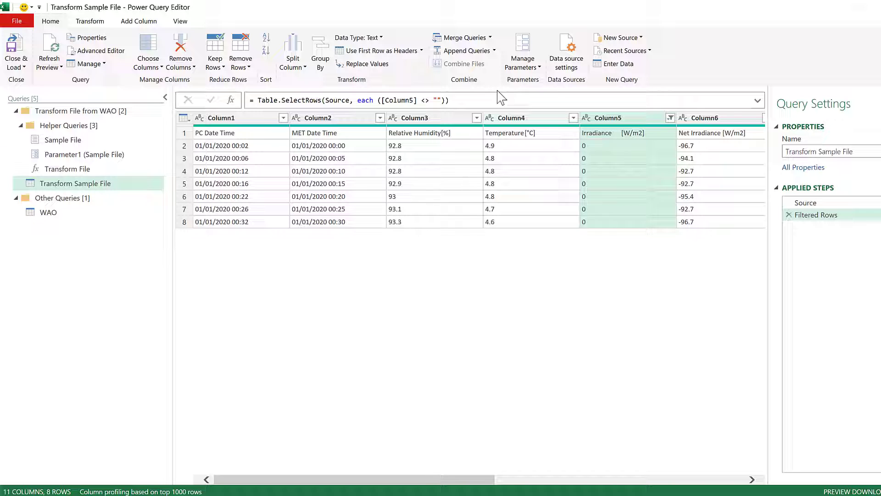
click(402, 53)
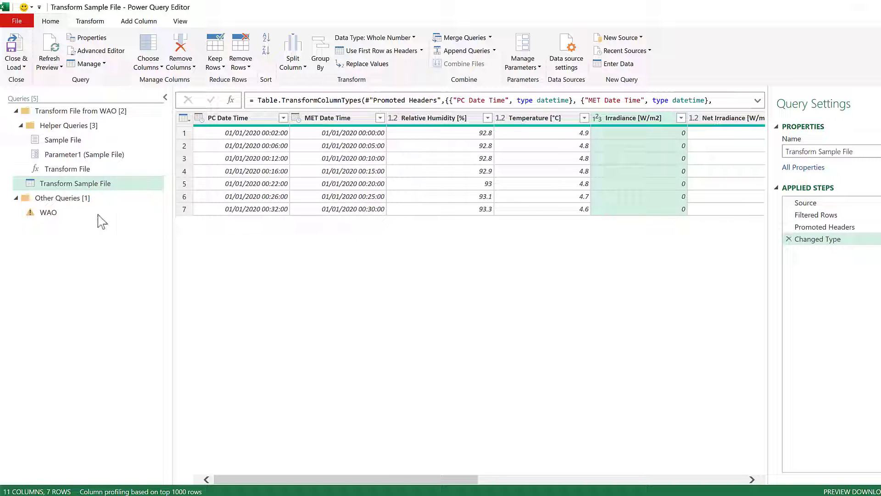
- In the WAO query, inspect the Changed Type formula's Column1 and Column2 references, then delete that step
click(82, 220)
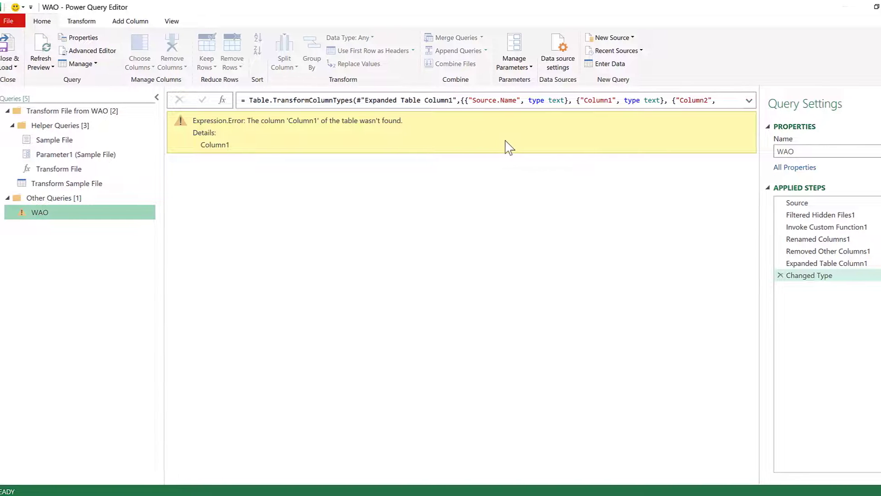
drag(819, 251, 778, 294)
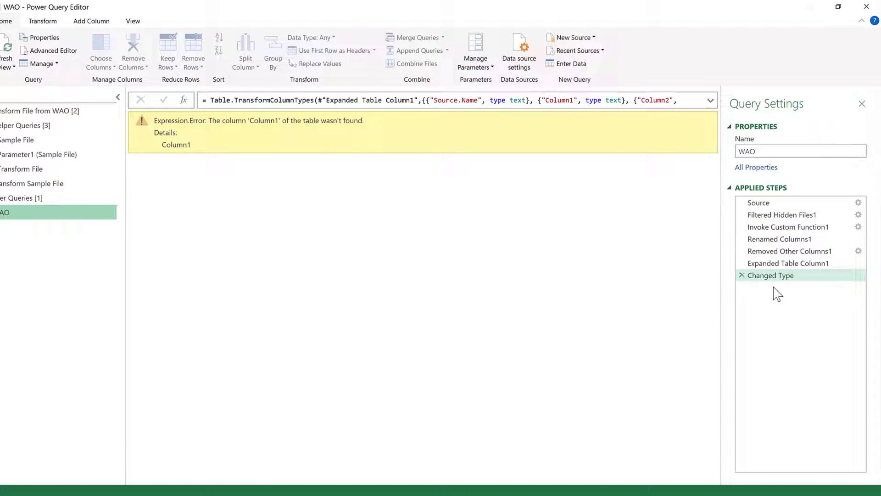
click(710, 100)
drag(546, 100, 570, 100)
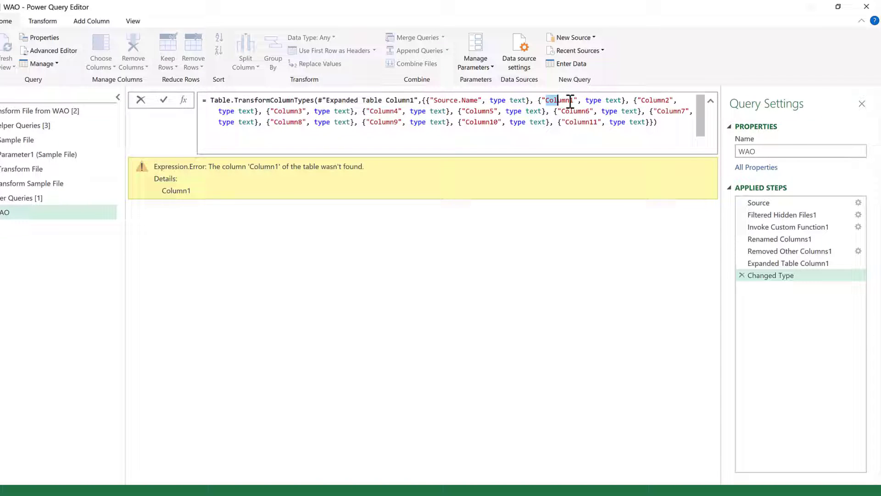
drag(641, 100, 670, 101)
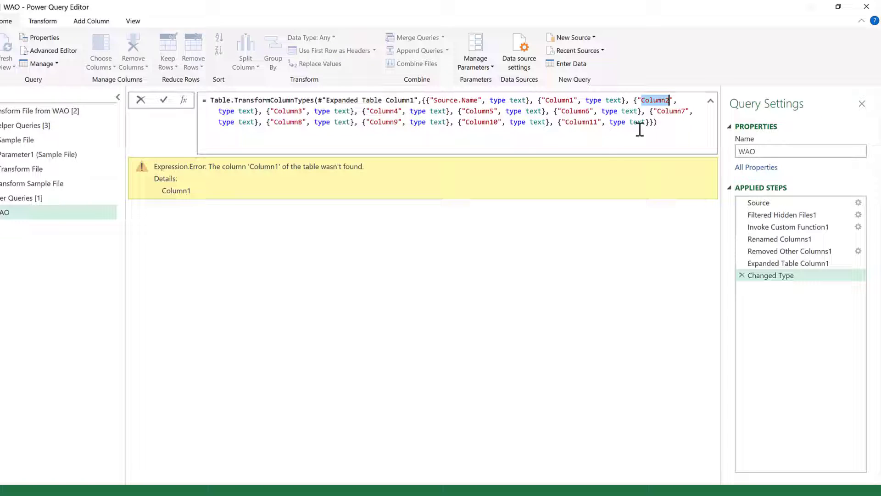
click(673, 123)
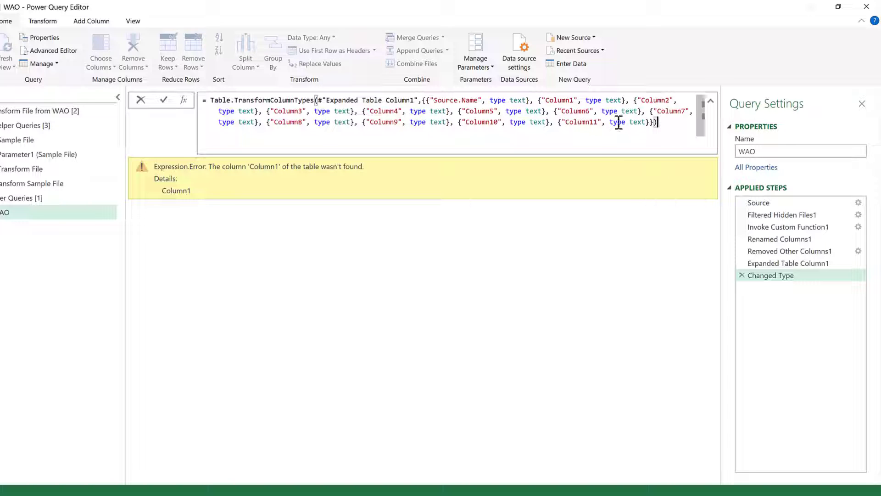
click(710, 100)
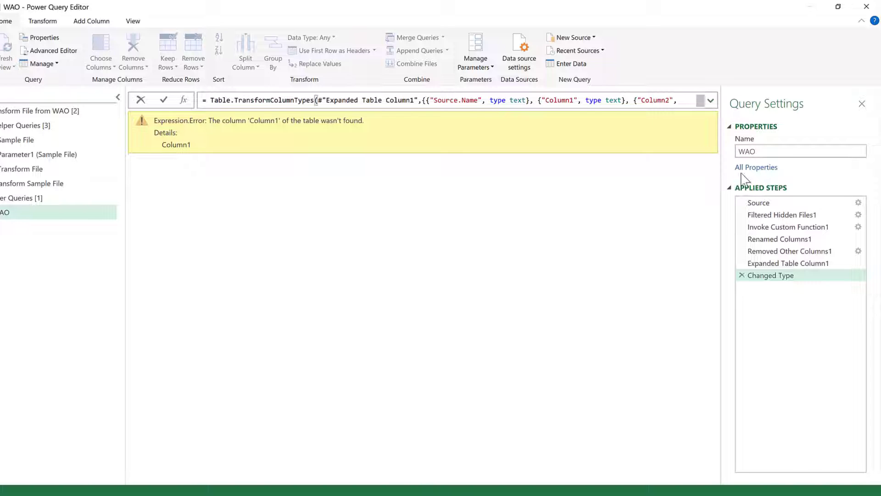
click(745, 283)
click(742, 275)
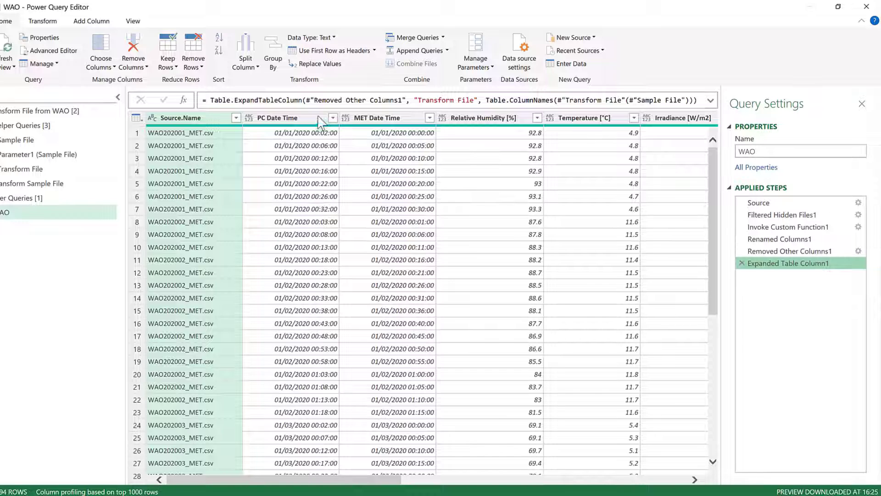
- Select all WAO columns with Ctrl+A and apply Detect Data Type from the Transform tab
click(321, 119)
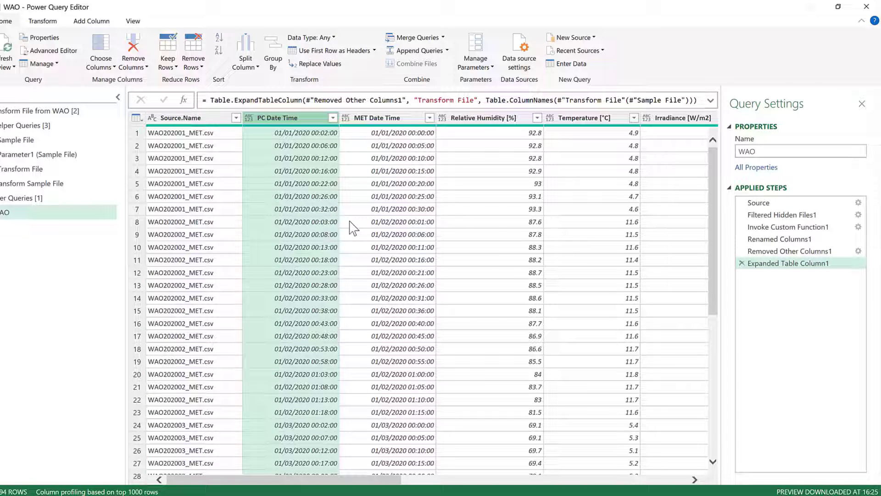
key(ctrl+a)
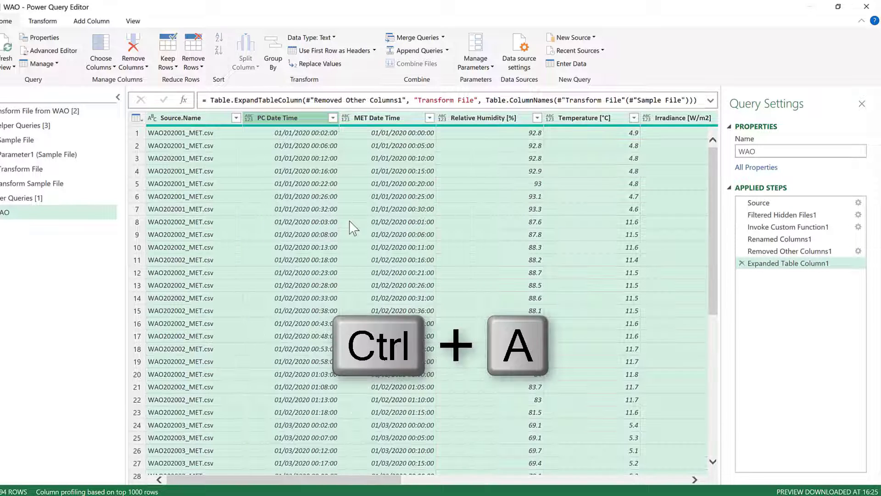
click(42, 22)
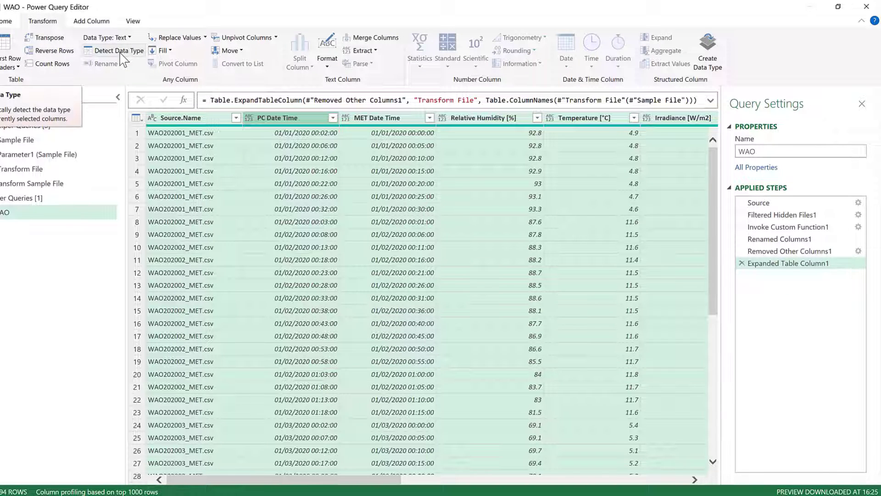
click(121, 52)
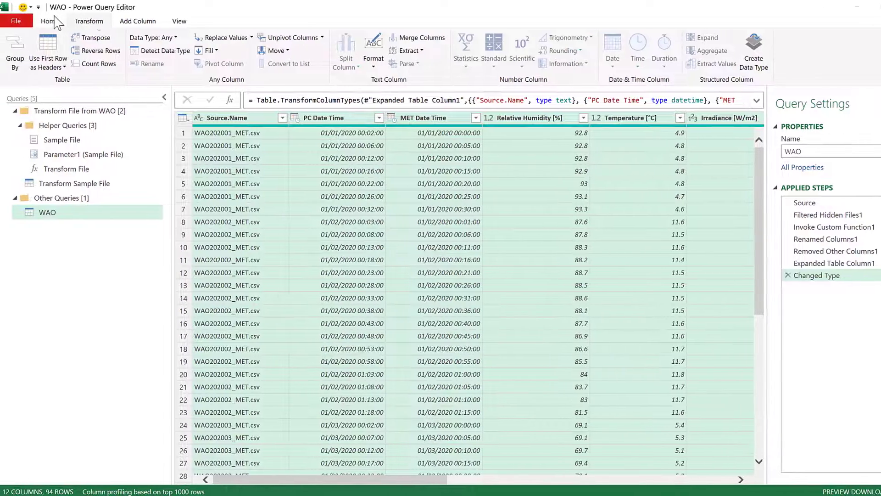
click(4, 21)
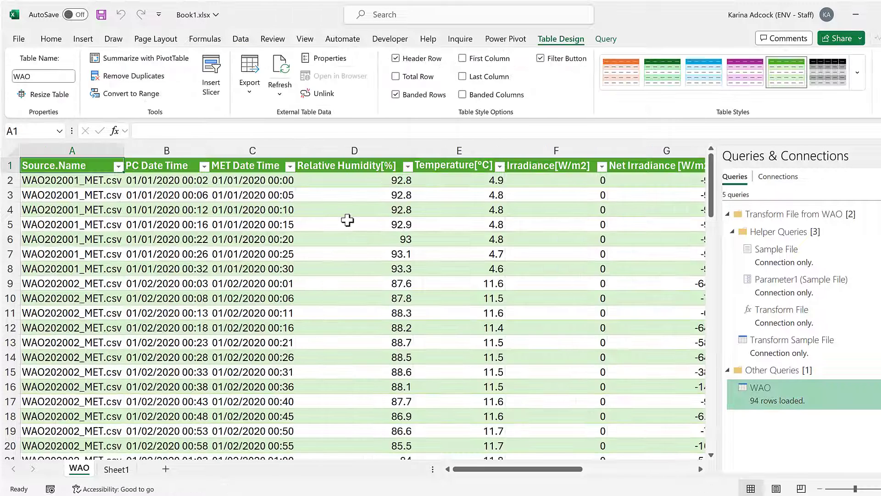
- Check the values in the loaded 94-row WAO table on its own sheet
click(349, 223)
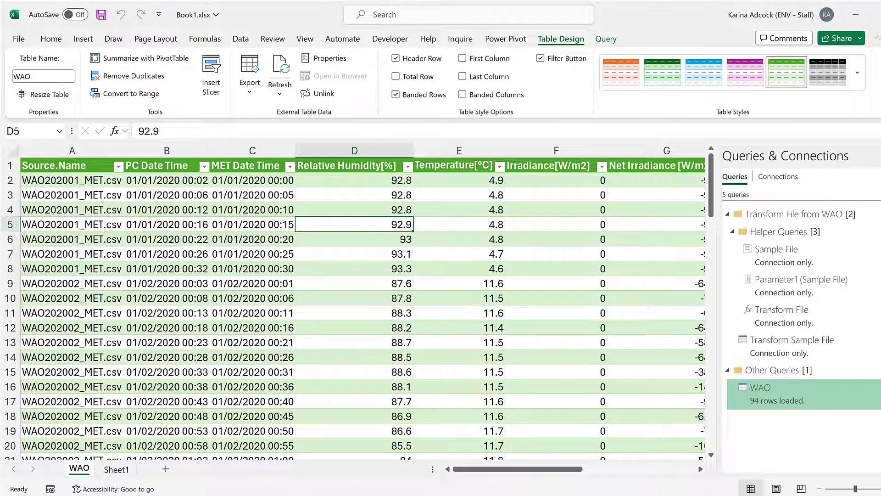
scroll(467, 270, down, 10)
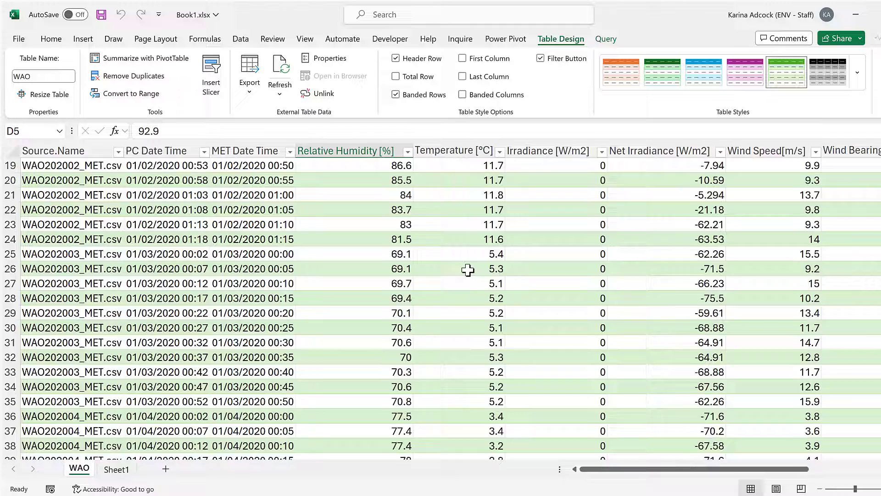
scroll(468, 270, down, 3)
scroll(468, 270, up, 13)
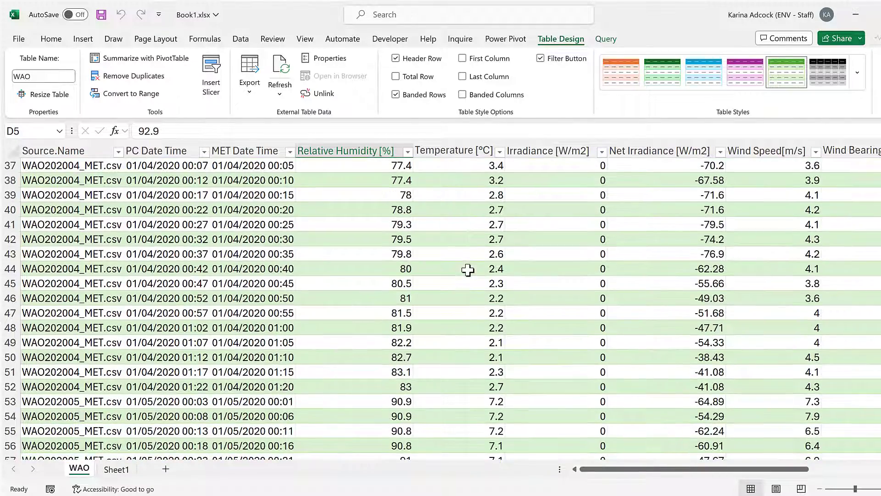